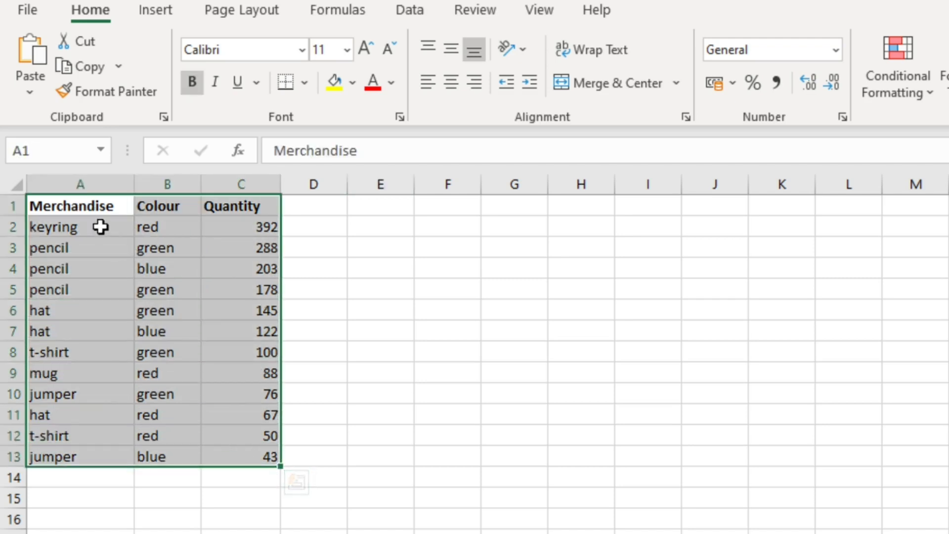
Examine the entries in the Merchandise, Colour and Quantity columns of the table
{"action": "left_click_drag", "start_coordinate": [99, 226], "coordinate": [96, 452]}
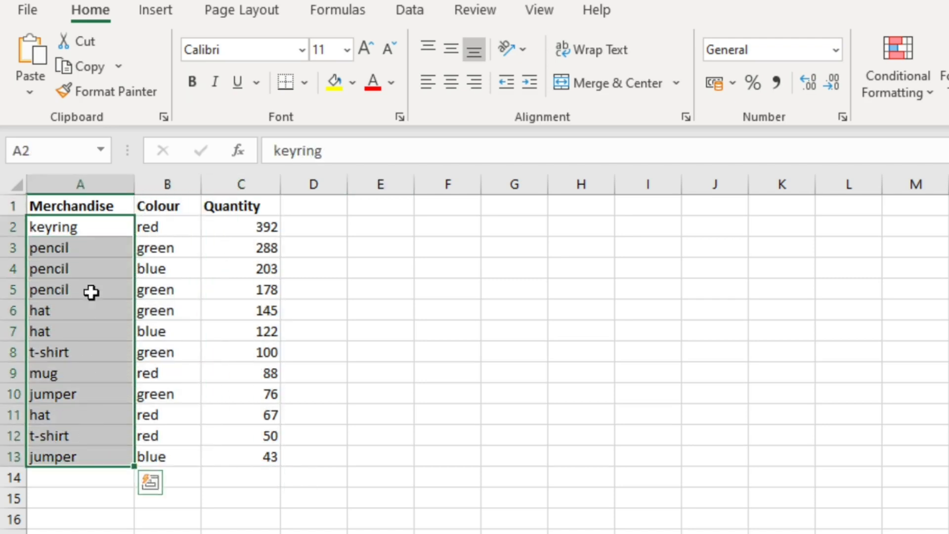
{"action": "left_click_drag", "start_coordinate": [97, 225], "coordinate": [74, 441]}
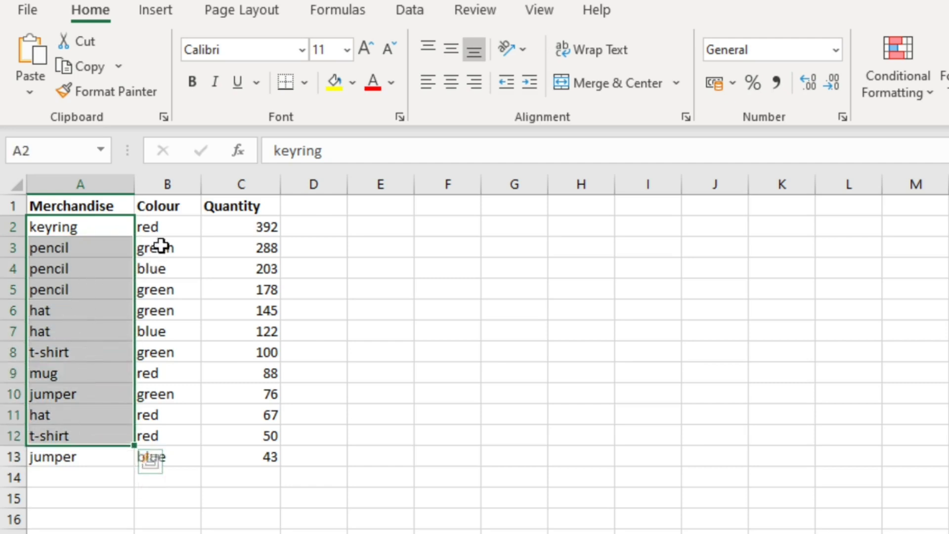
{"action": "left_click_drag", "start_coordinate": [164, 231], "coordinate": [167, 440]}
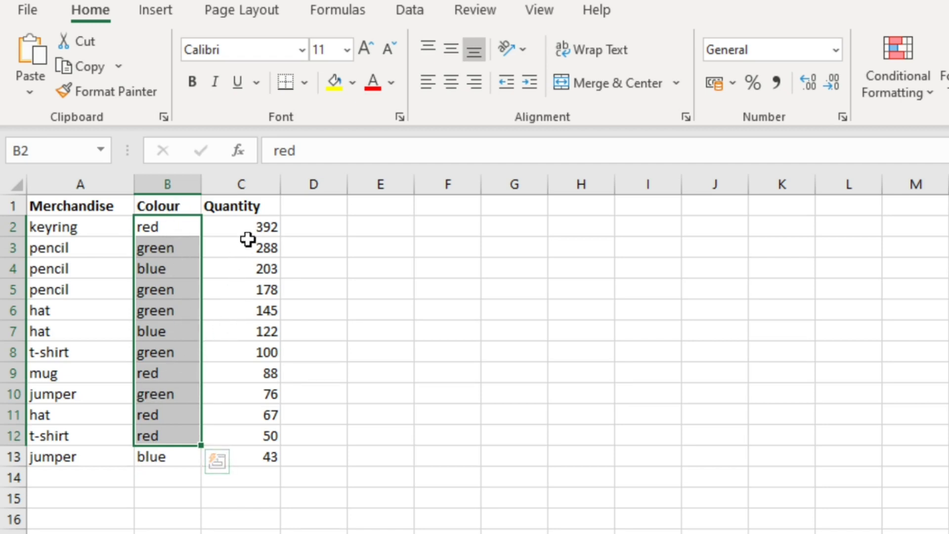
{"action": "left_click_drag", "start_coordinate": [247, 238], "coordinate": [242, 456]}
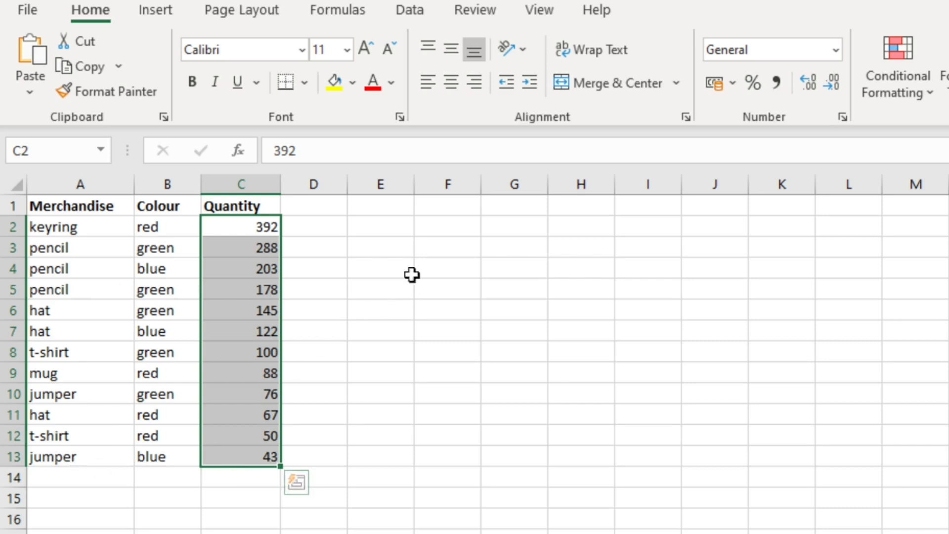
Enter a COUNTIF formula in cell E2 that counts "T-SHIRT" in the Merchandise range A2:A13
{"action": "left_click", "coordinate": [369, 231]}
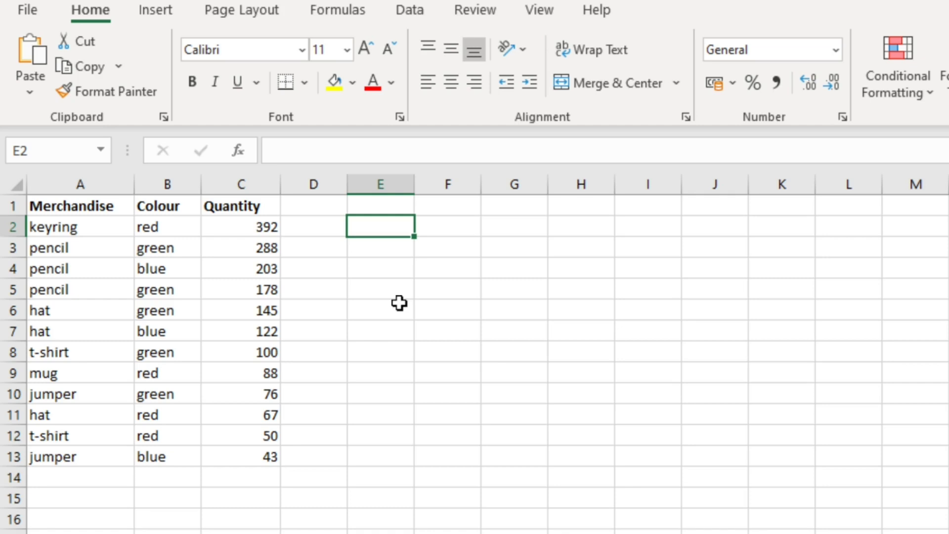
{"action": "type", "text": "="}
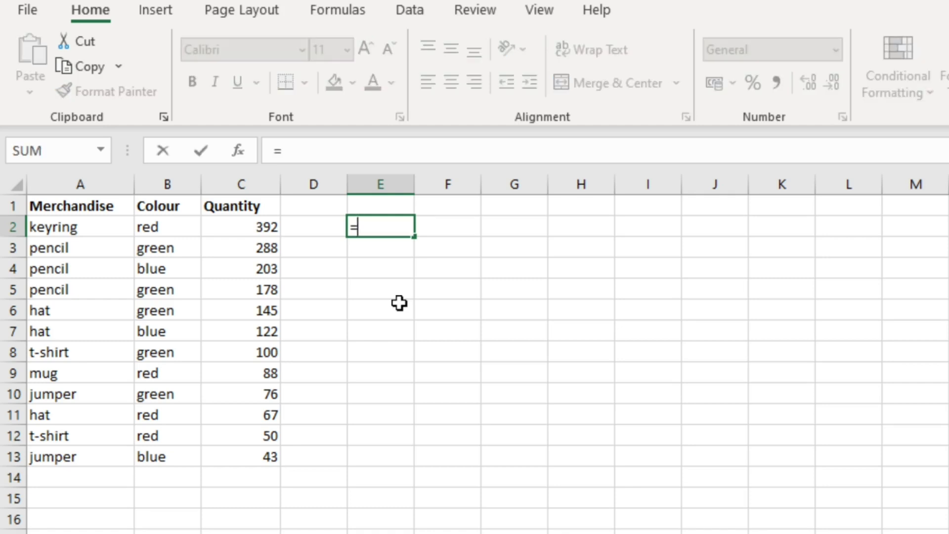
{"action": "type", "text": "COUNTIF("}
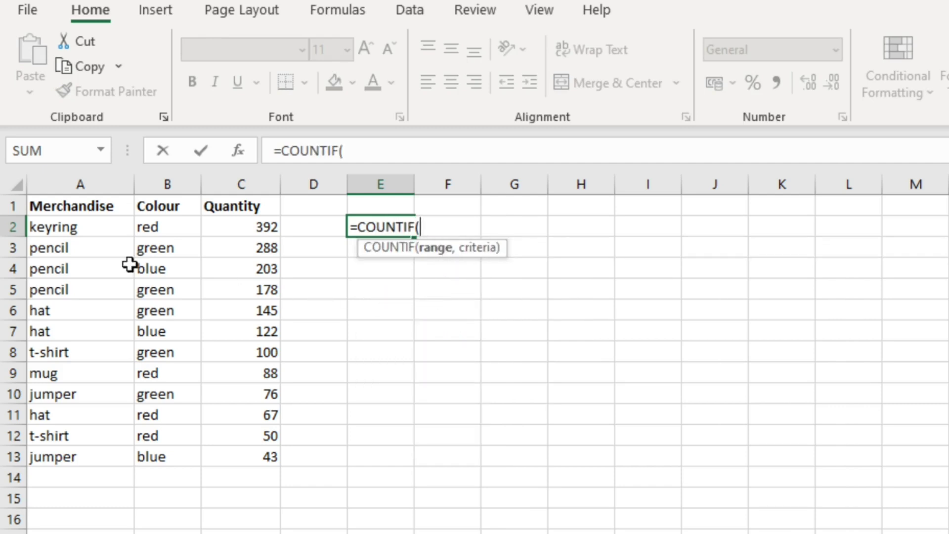
{"action": "left_click_drag", "start_coordinate": [100, 229], "coordinate": [73, 454]}
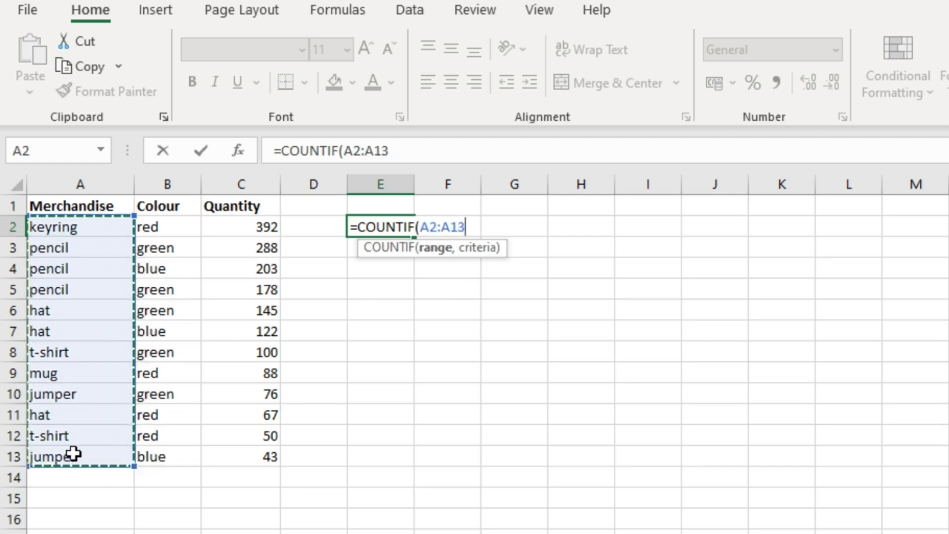
{"action": "type", "text": ","}
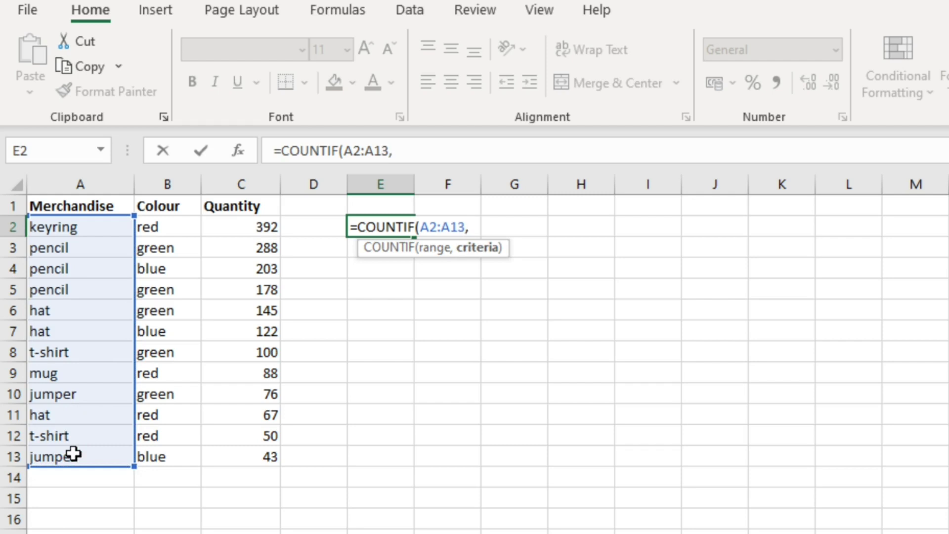
{"action": "type", "text": "\"T-SHIRT"}
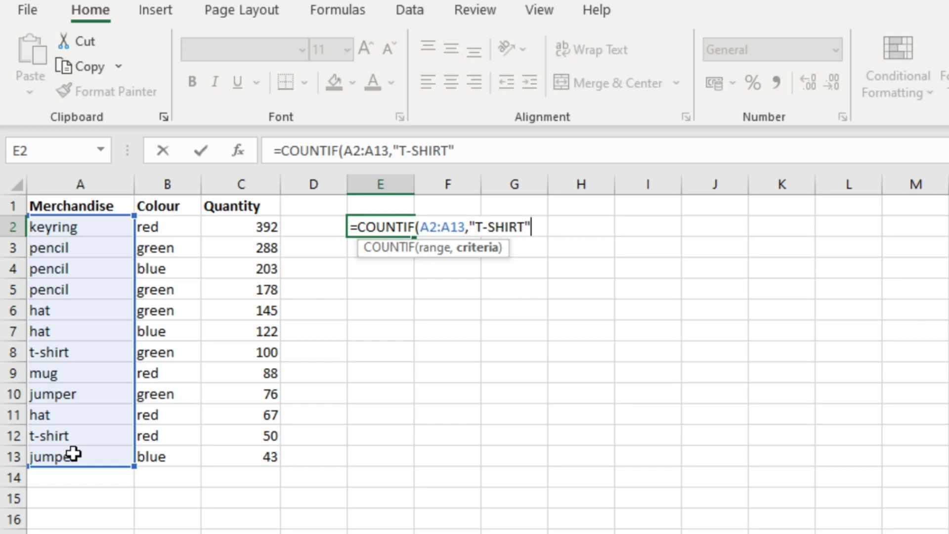
{"action": "type", "text": "\")"}
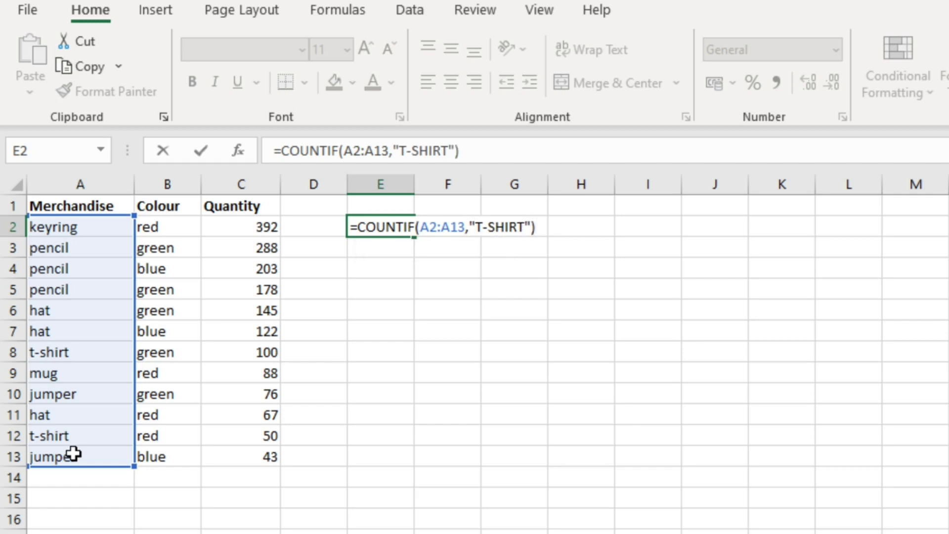
{"action": "key", "text": "Return"}
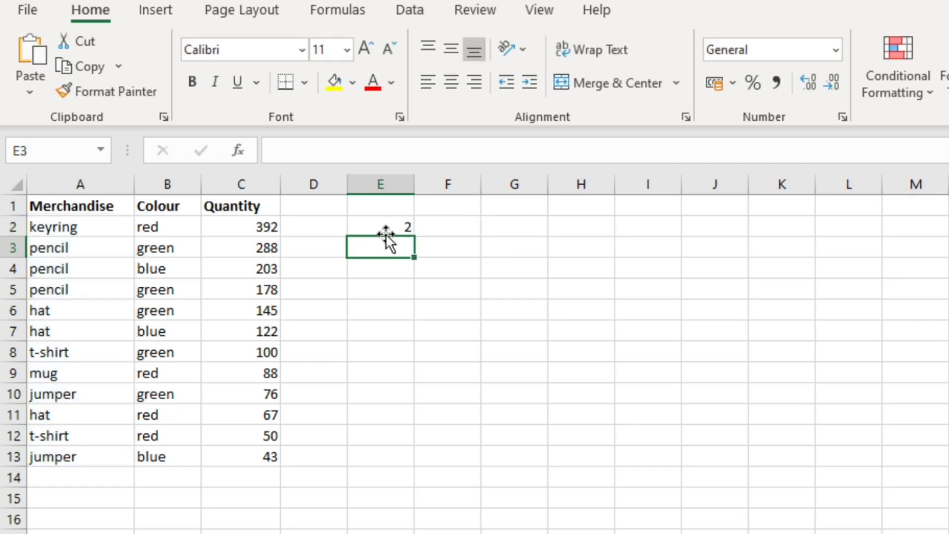
Change the COUNTIF criterion in cell E2 to lowercase "t-shirt"
{"action": "left_click", "coordinate": [385, 231]}
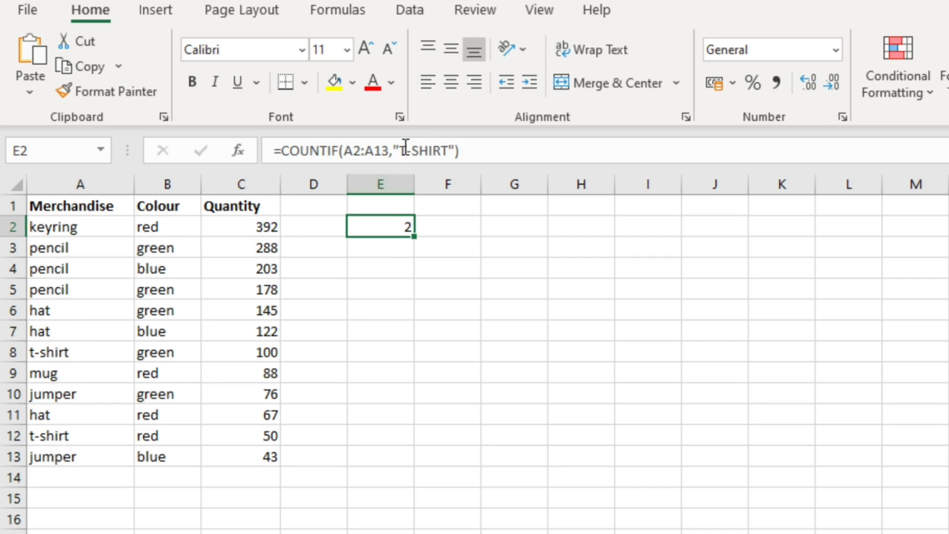
{"action": "left_click_drag", "start_coordinate": [404, 151], "coordinate": [448, 147]}
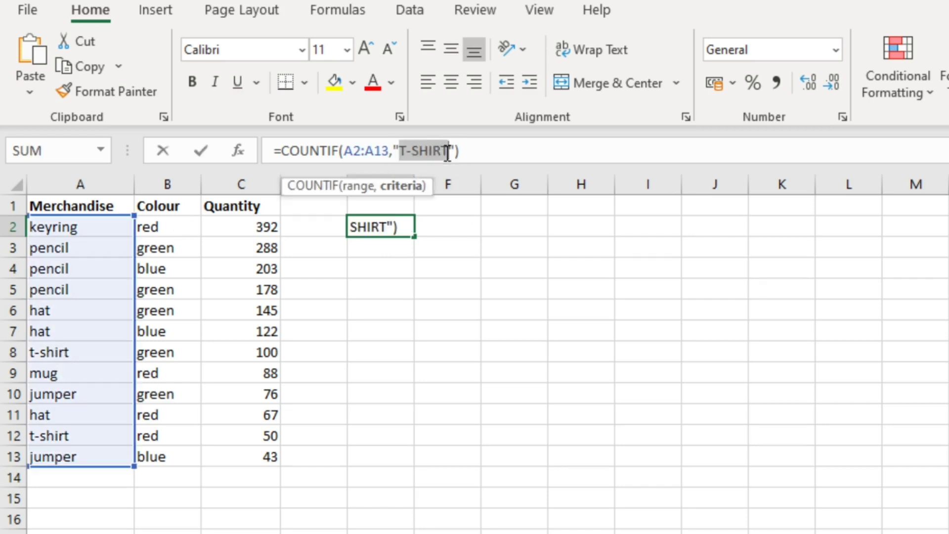
{"action": "type", "text": "t"}
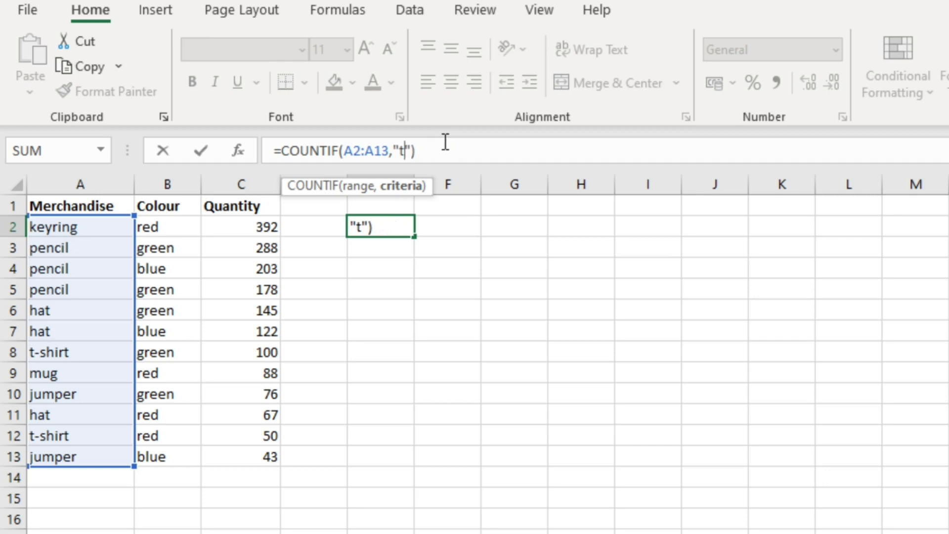
{"action": "type", "text": "-shirt"}
{"action": "key", "text": "Return"}
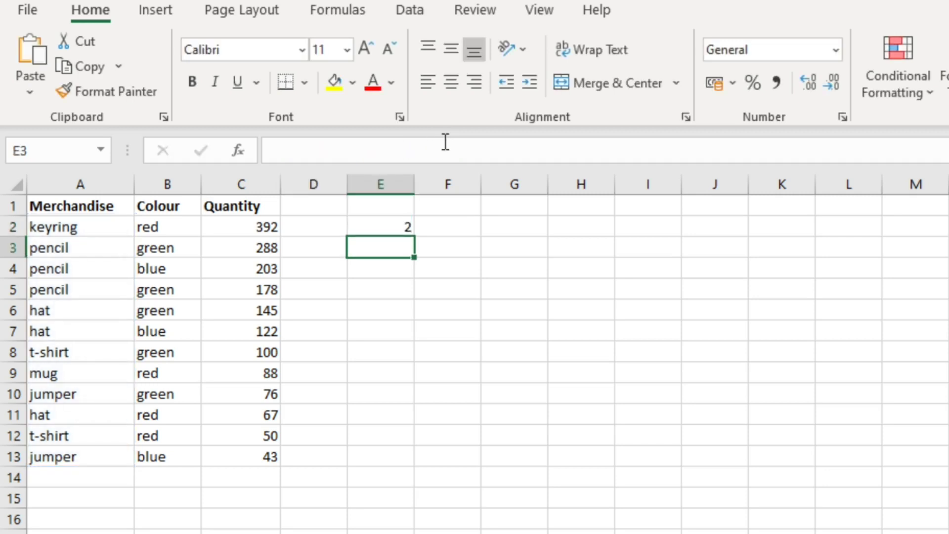
{"action": "left_click", "coordinate": [365, 220]}
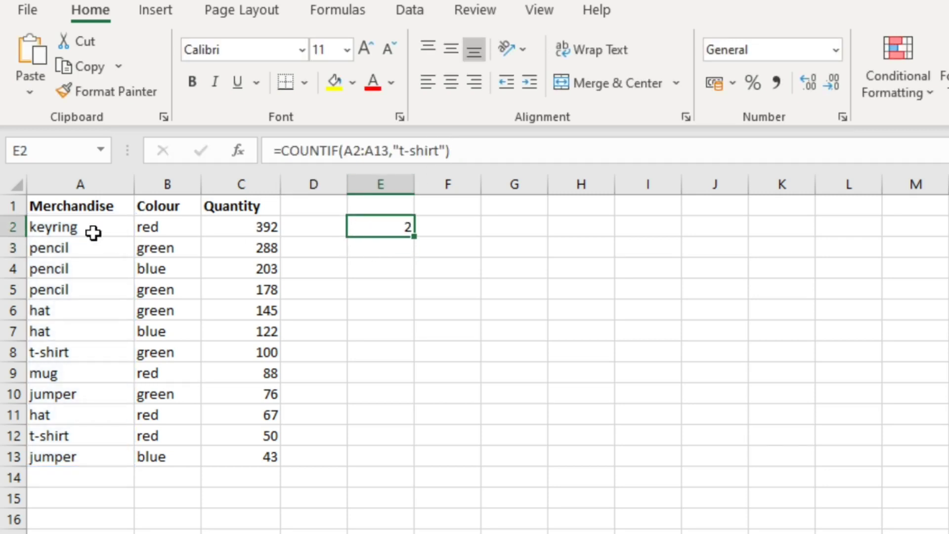
Check the t-shirt entries in the Merchandise column against the count in E2
{"action": "left_click_drag", "start_coordinate": [93, 225], "coordinate": [79, 456]}
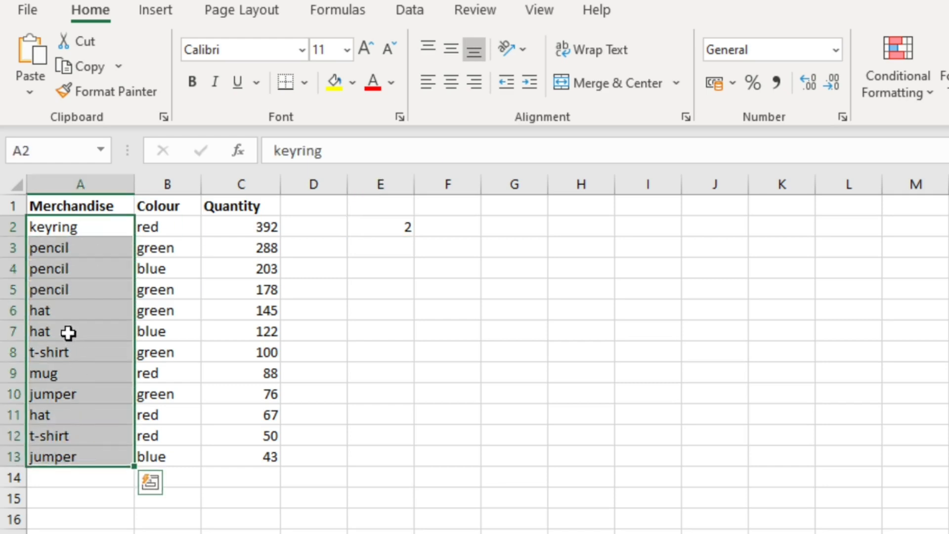
{"action": "left_click", "coordinate": [67, 352]}
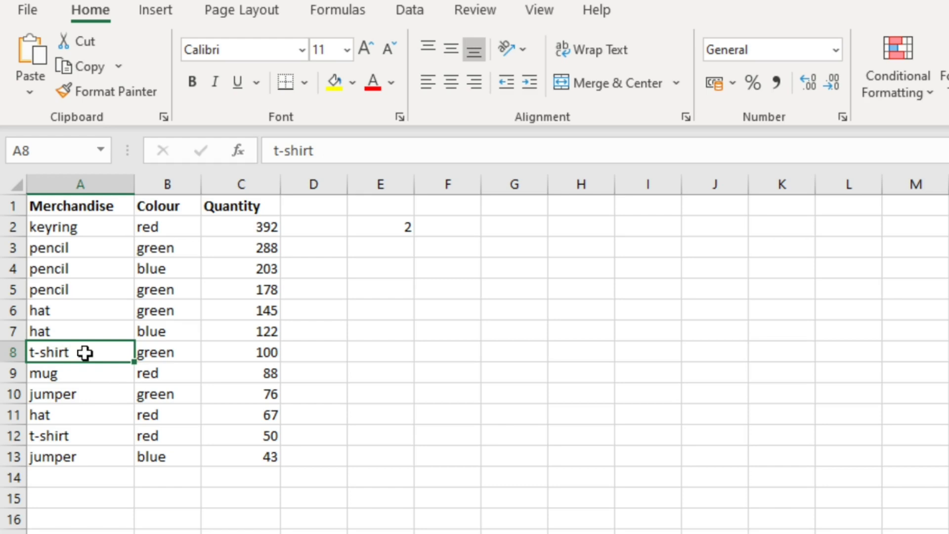
{"action": "left_click", "coordinate": [79, 436]}
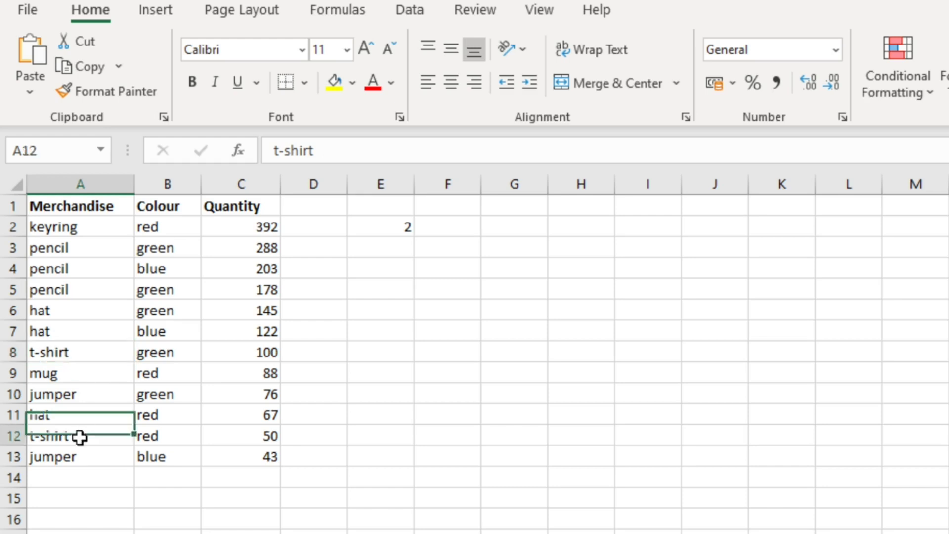
Replace the formula in E2 with a COUNTIF over the Quantity range C2:C13 using the criterion ">100", and check the matching quantities
{"action": "left_click", "coordinate": [392, 226]}
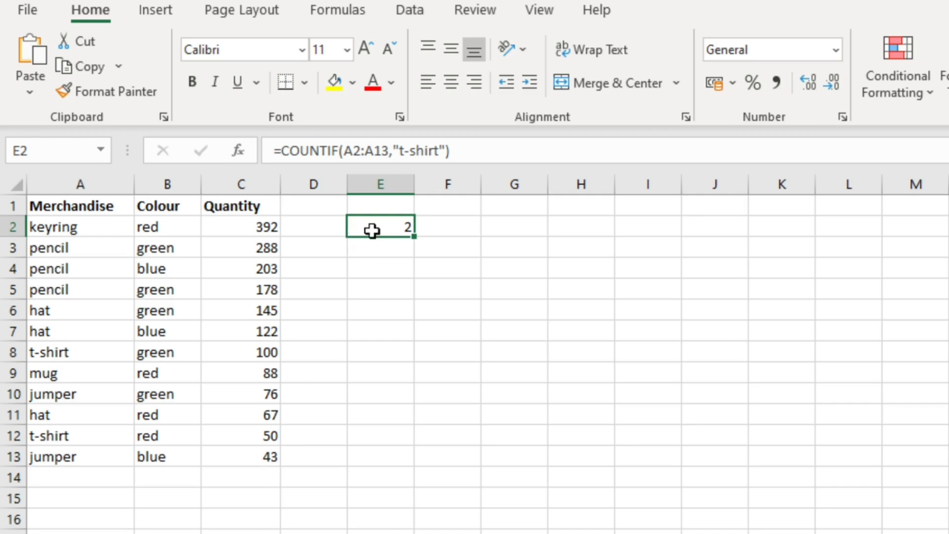
{"action": "key", "text": "Delete"}
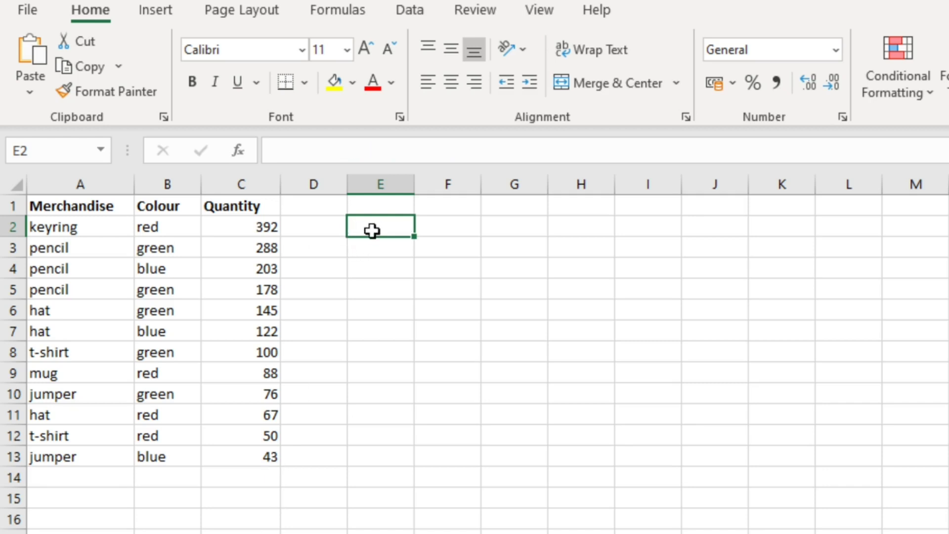
{"action": "type", "text": "=counti"}
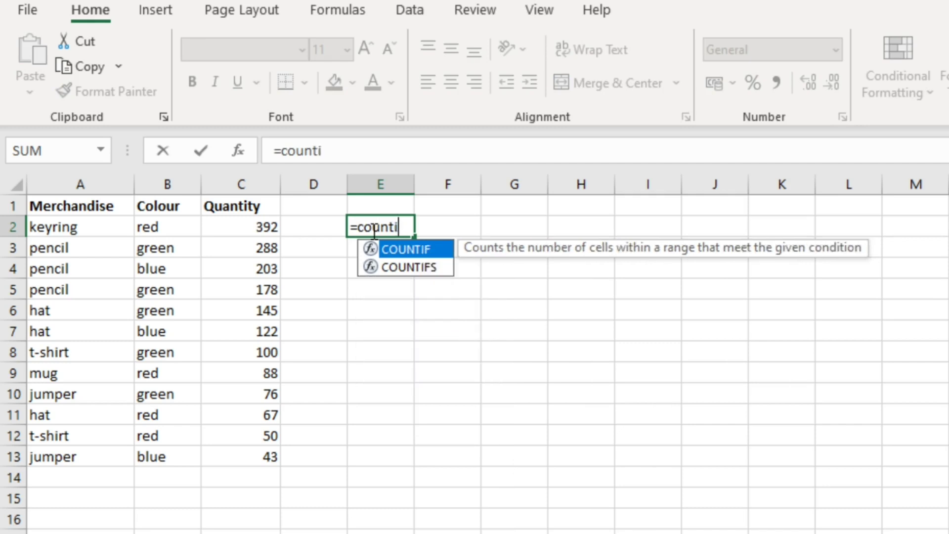
{"action": "key", "text": "Tab"}
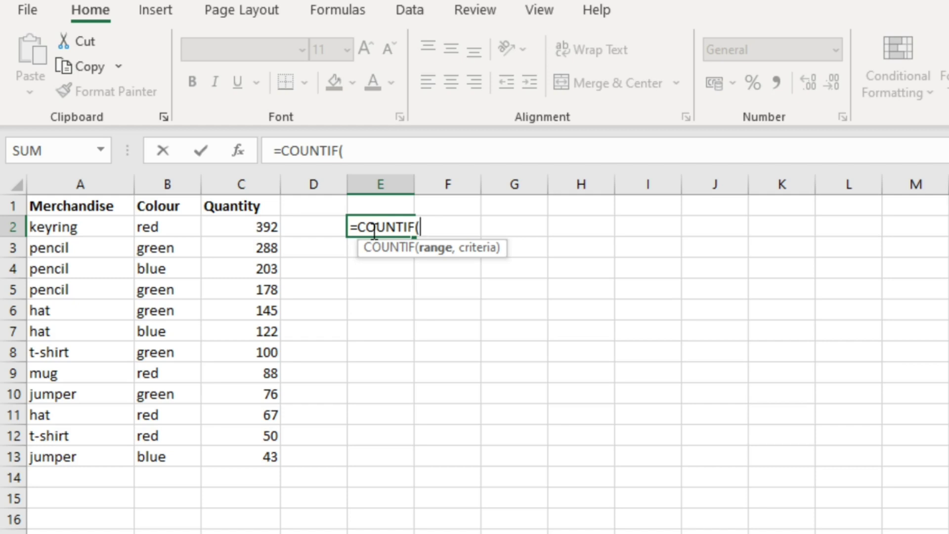
{"action": "left_click_drag", "start_coordinate": [254, 225], "coordinate": [257, 449]}
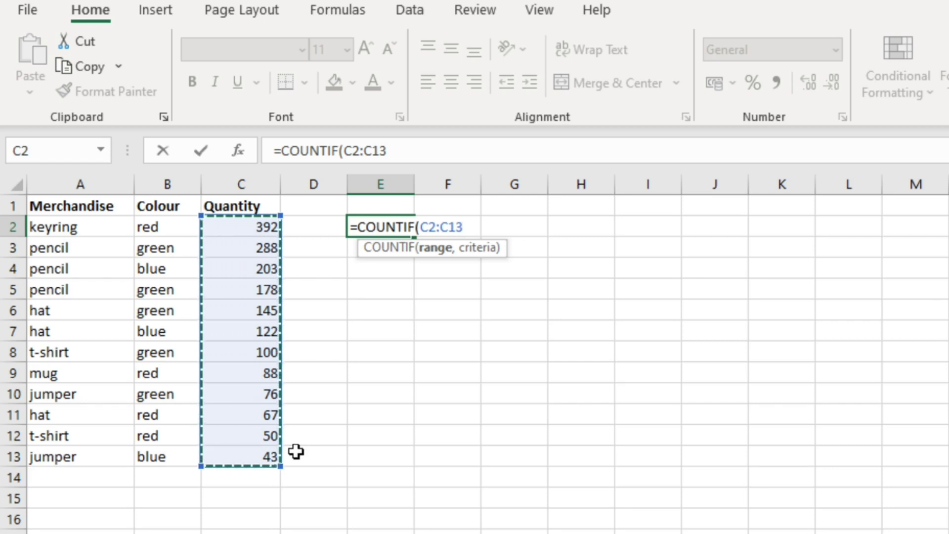
{"action": "type", "text": ","}
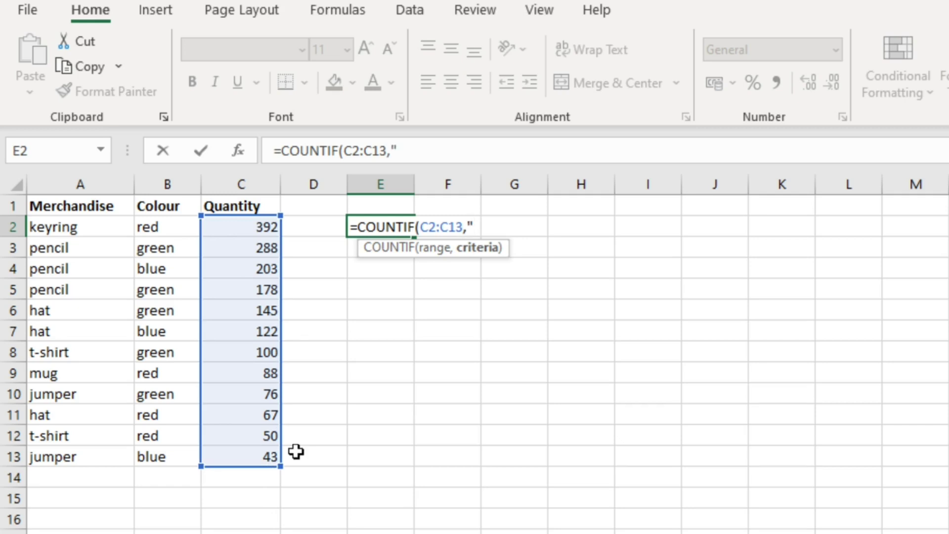
{"action": "type", "text": "\">100"}
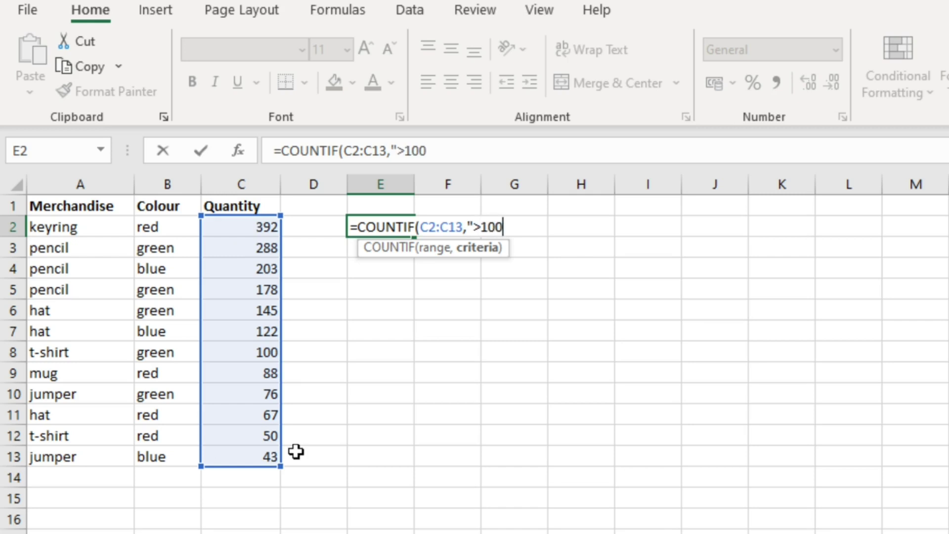
{"action": "type", "text": "\")"}
{"action": "key", "text": "Return"}
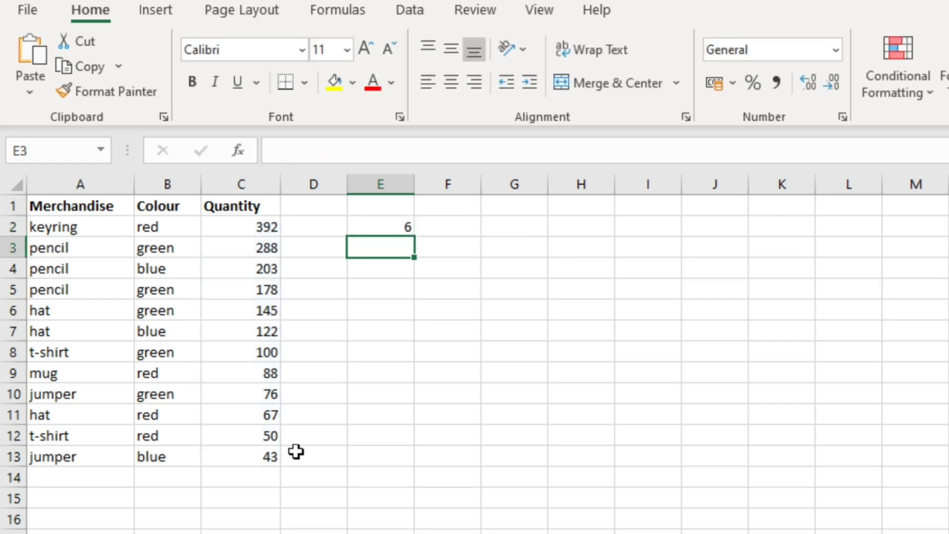
{"action": "left_click", "coordinate": [386, 221]}
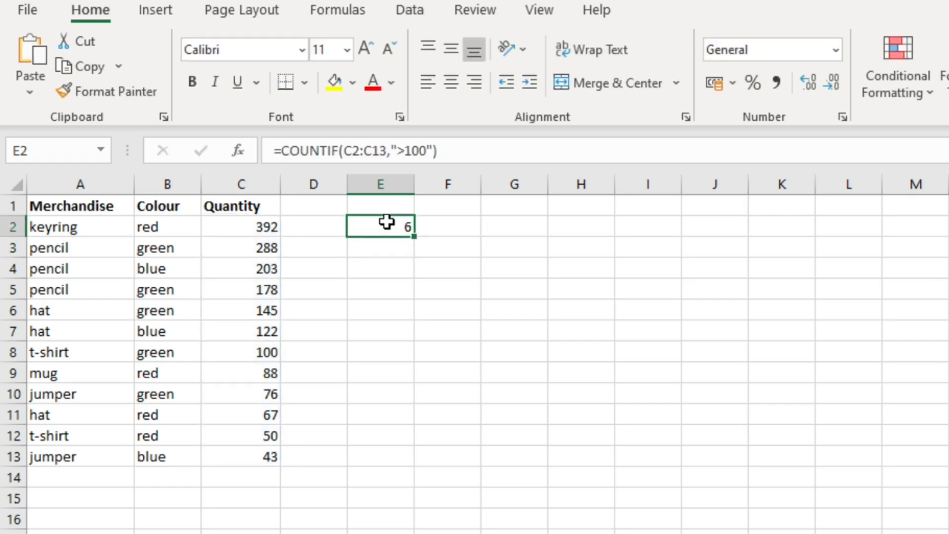
{"action": "left_click_drag", "start_coordinate": [266, 225], "coordinate": [285, 338]}
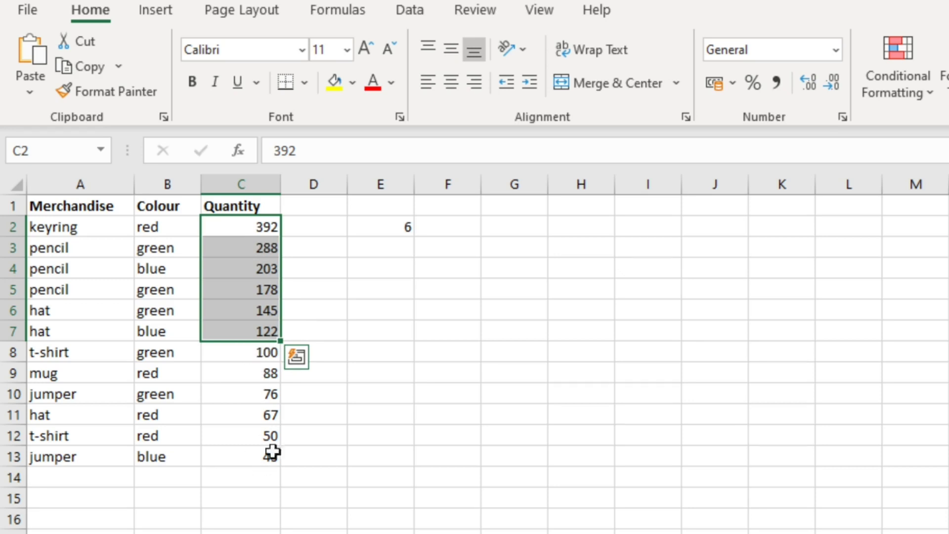
Change the COUNTIF criterion in E2 to ">=100" and check the matching quantities
{"action": "left_click", "coordinate": [371, 234]}
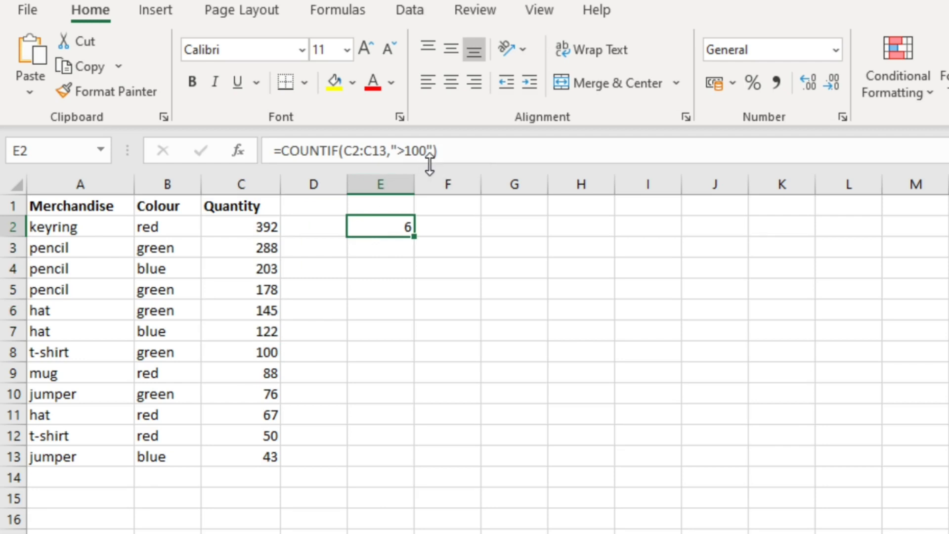
{"action": "left_click", "coordinate": [409, 153]}
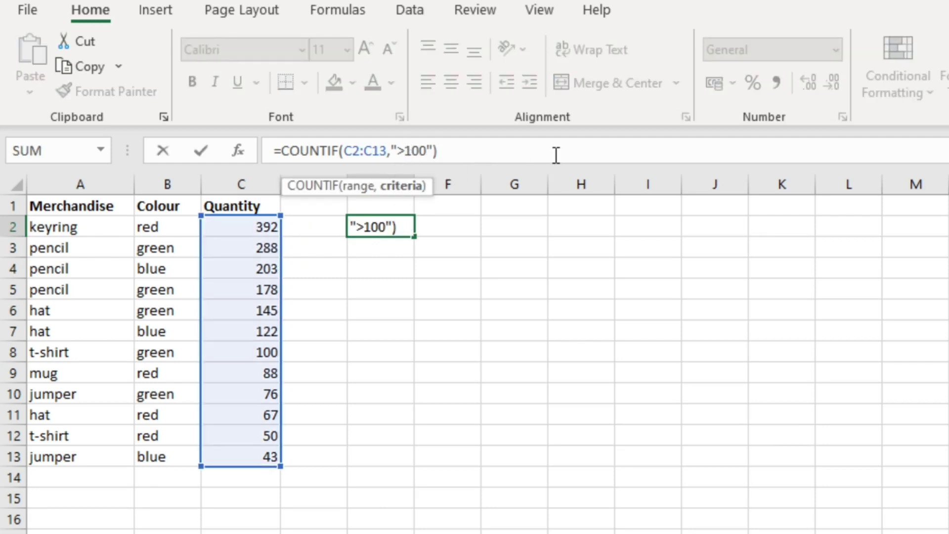
{"action": "type", "text": "="}
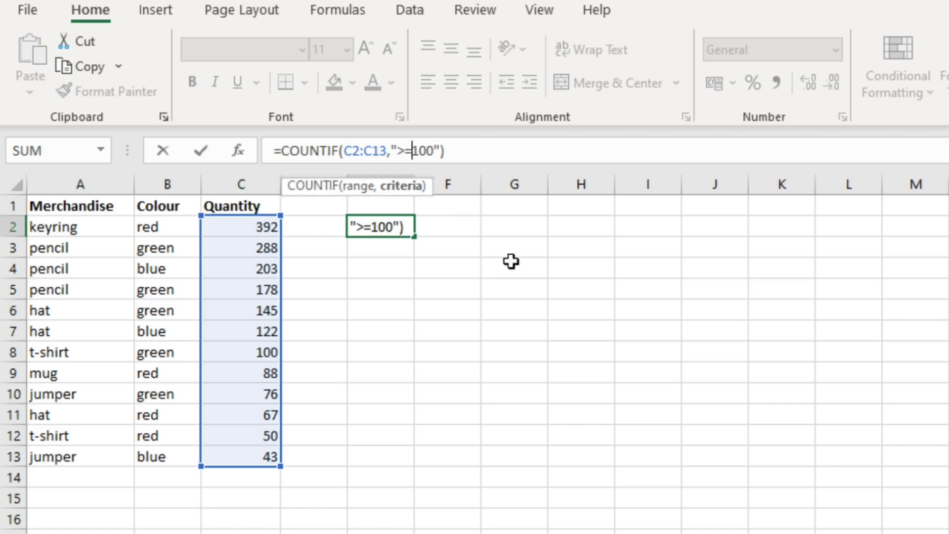
{"action": "key", "text": "Return"}
{"action": "left_click", "coordinate": [403, 235]}
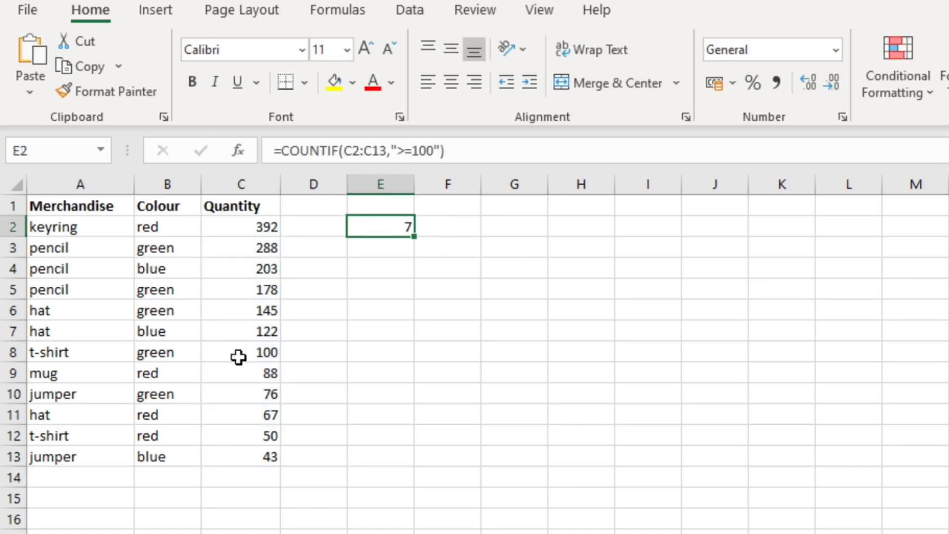
{"action": "left_click_drag", "start_coordinate": [239, 355], "coordinate": [247, 223]}
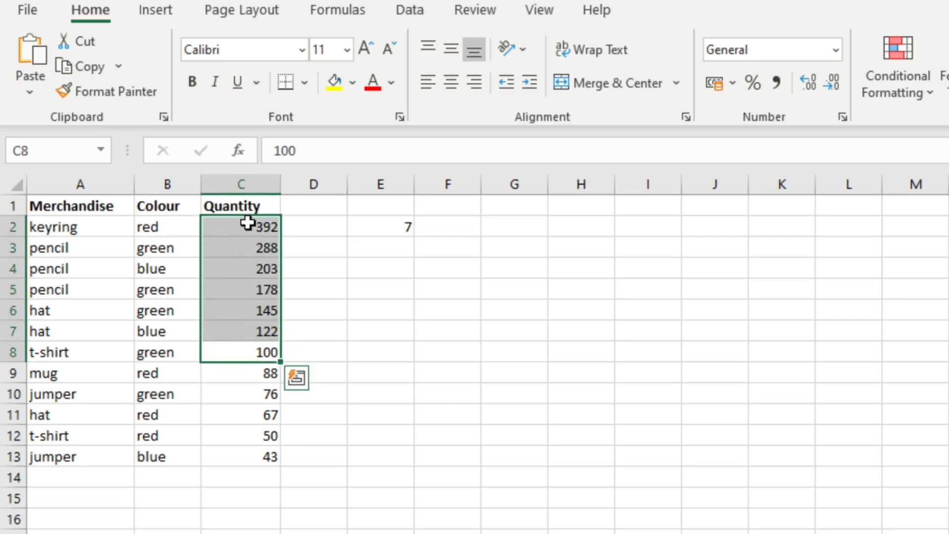
Change the COUNTIF criterion in E2 to "<100" and check the matching quantities in C9:C13
{"action": "left_click", "coordinate": [402, 230]}
{"action": "left_click", "coordinate": [416, 152]}
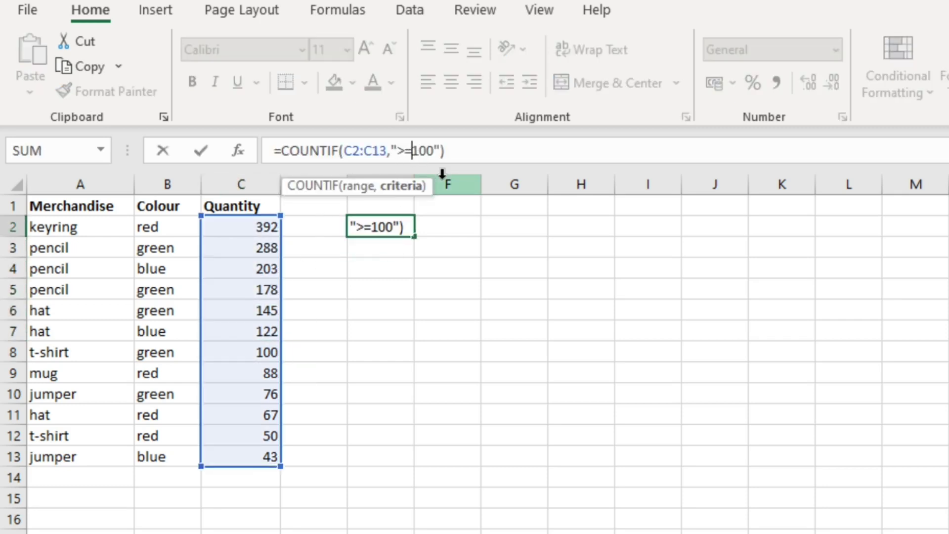
{"action": "key", "text": "BackSpace"}
{"action": "key", "text": "BackSpace"}
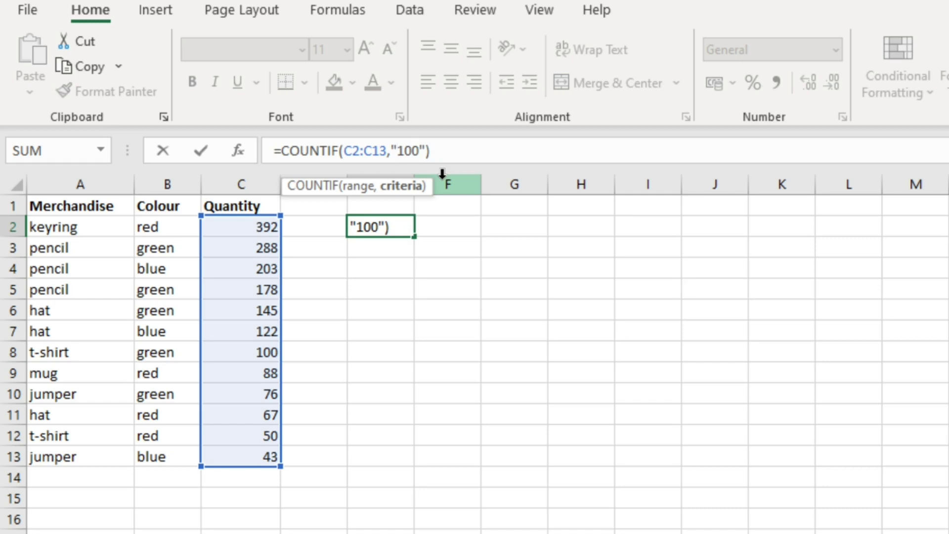
{"action": "type", "text": "<"}
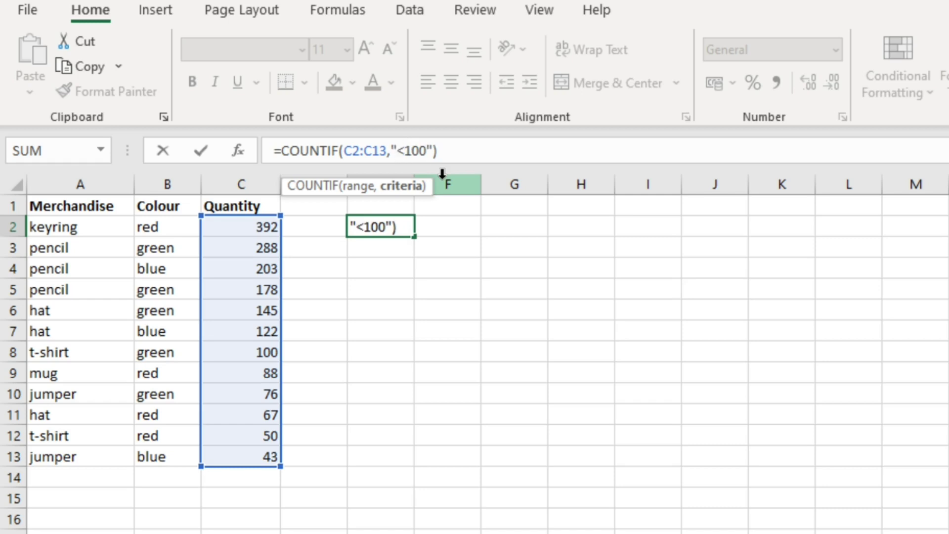
{"action": "key", "text": "Return"}
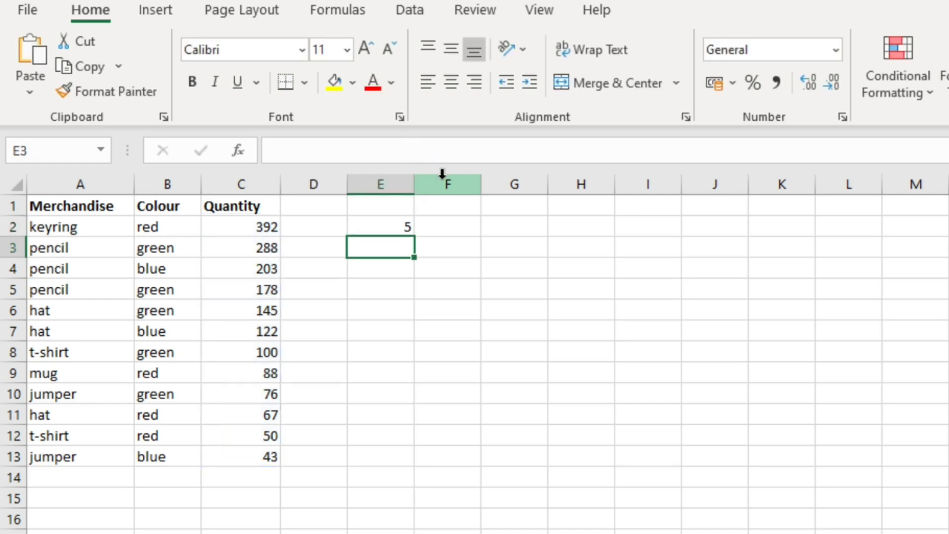
{"action": "left_click", "coordinate": [392, 225]}
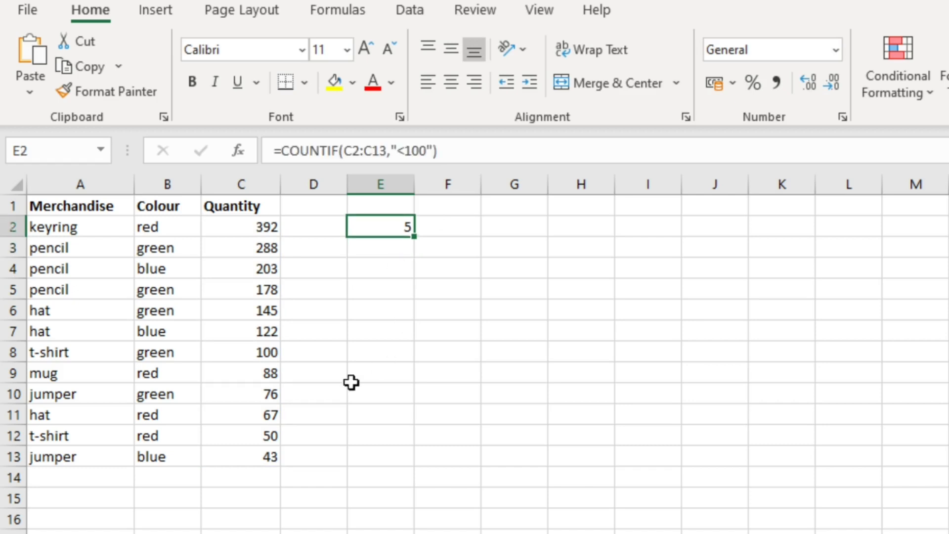
{"action": "left_click", "coordinate": [253, 457]}
{"action": "left_click_drag", "start_coordinate": [253, 457], "coordinate": [267, 367]}
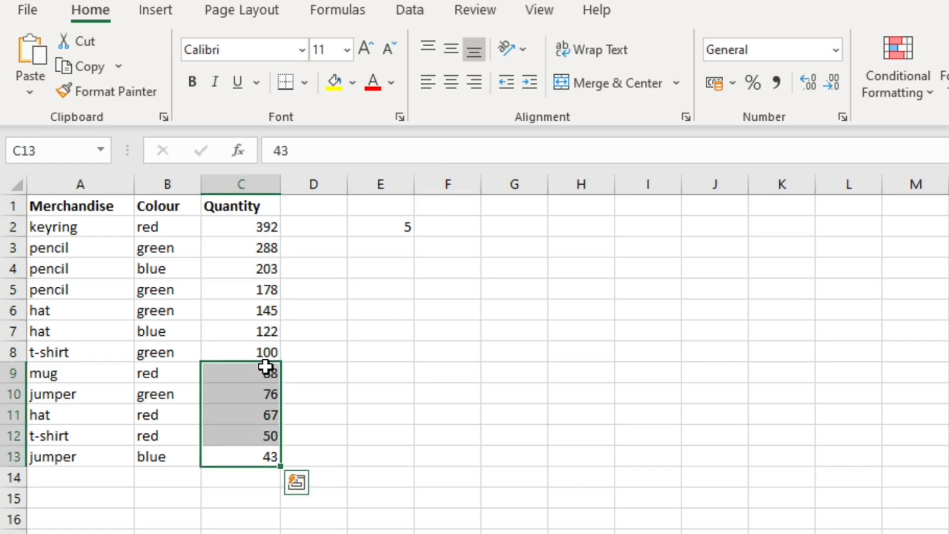
Remove the comparison operator so the COUNTIF criterion in E2 is "100", and check the matching quantity in C8
{"action": "left_click", "coordinate": [388, 220]}
{"action": "left_click", "coordinate": [409, 152]}
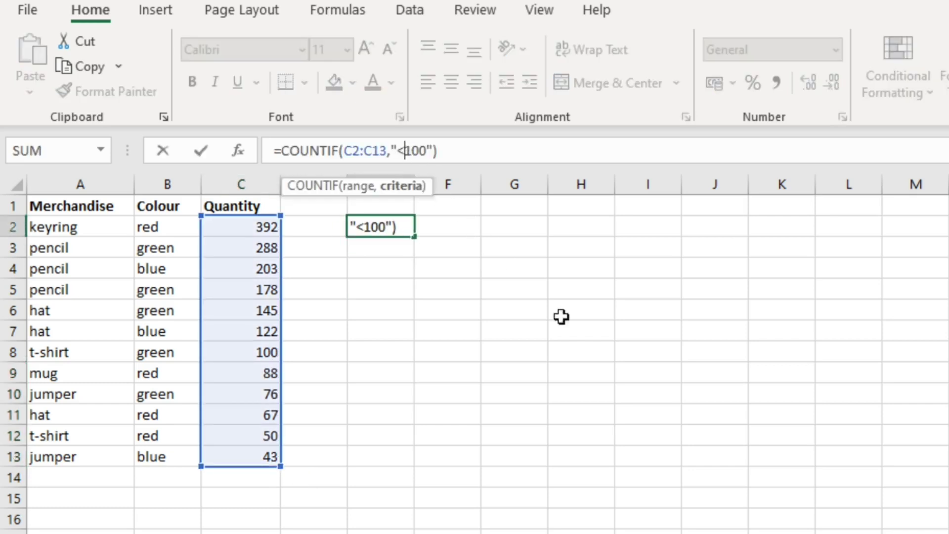
{"action": "key", "text": "BackSpace"}
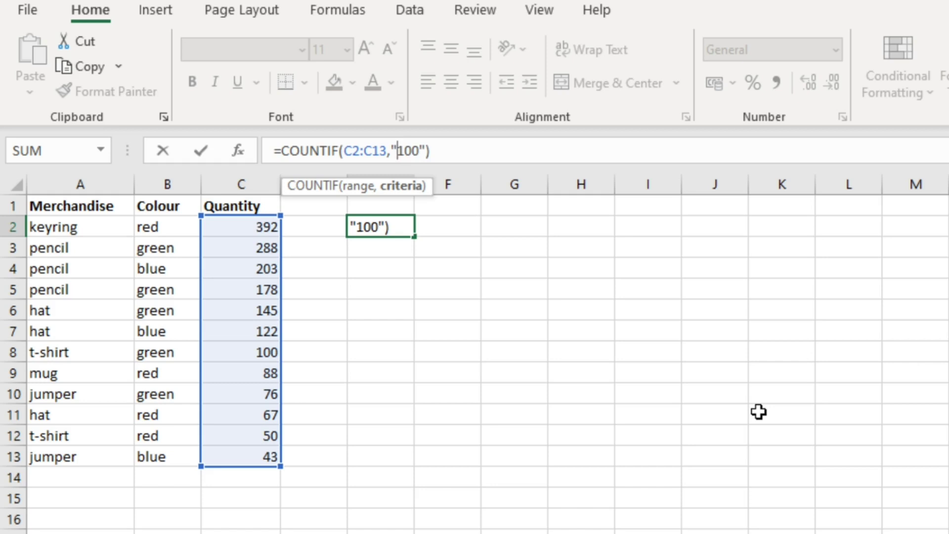
{"action": "key", "text": "Return"}
{"action": "left_click", "coordinate": [368, 224]}
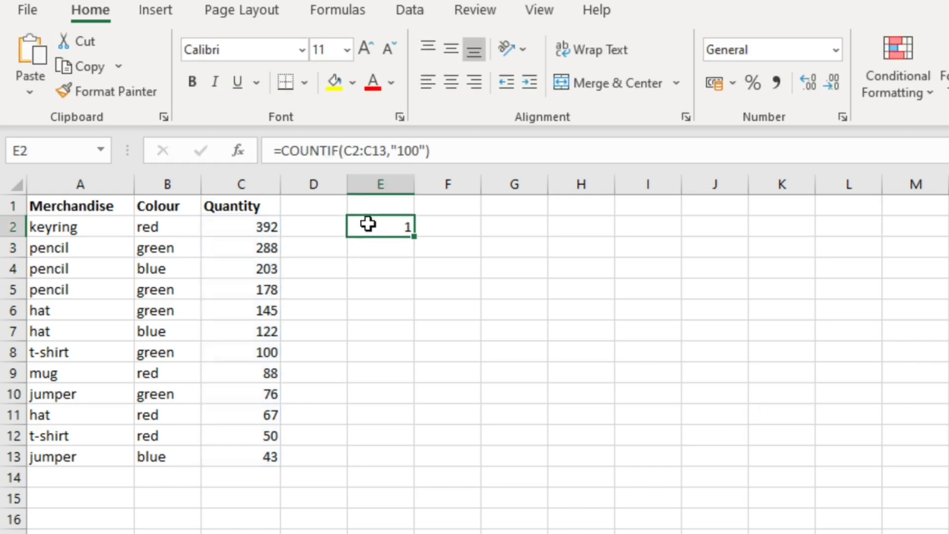
{"action": "left_click", "coordinate": [263, 350]}
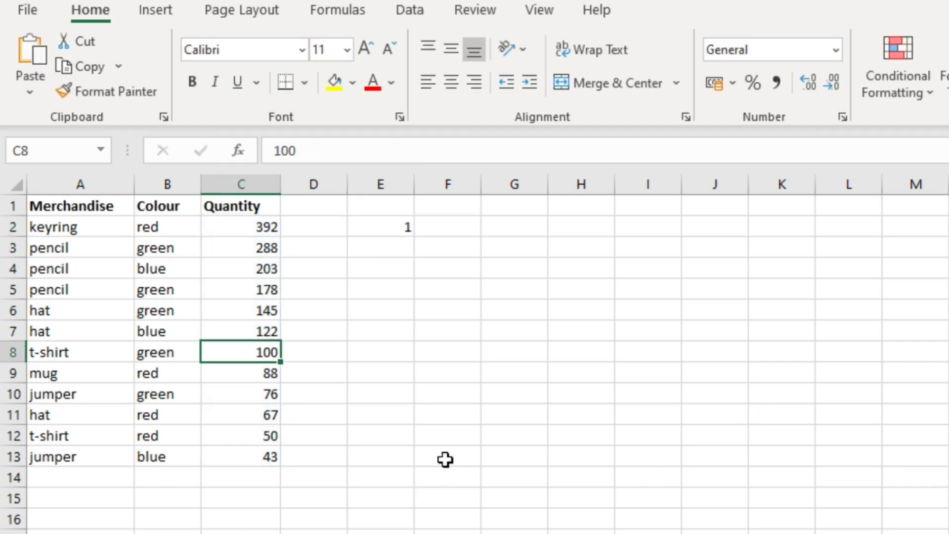
{"action": "left_click", "coordinate": [401, 336]}
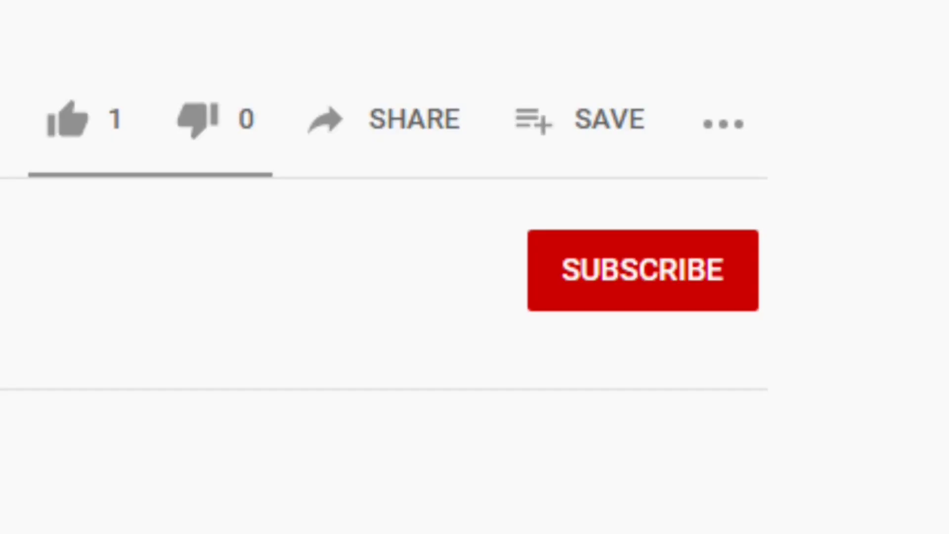
{"action": "left_click", "coordinate": [87, 116]}
{"action": "left_click", "coordinate": [594, 260]}
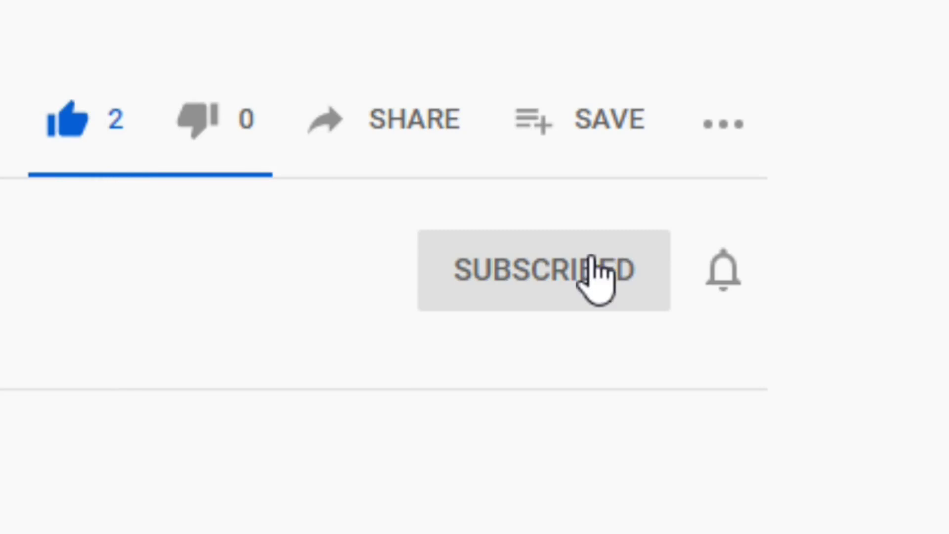
{"action": "left_click", "coordinate": [721, 281]}
{"action": "left_click", "coordinate": [736, 388]}
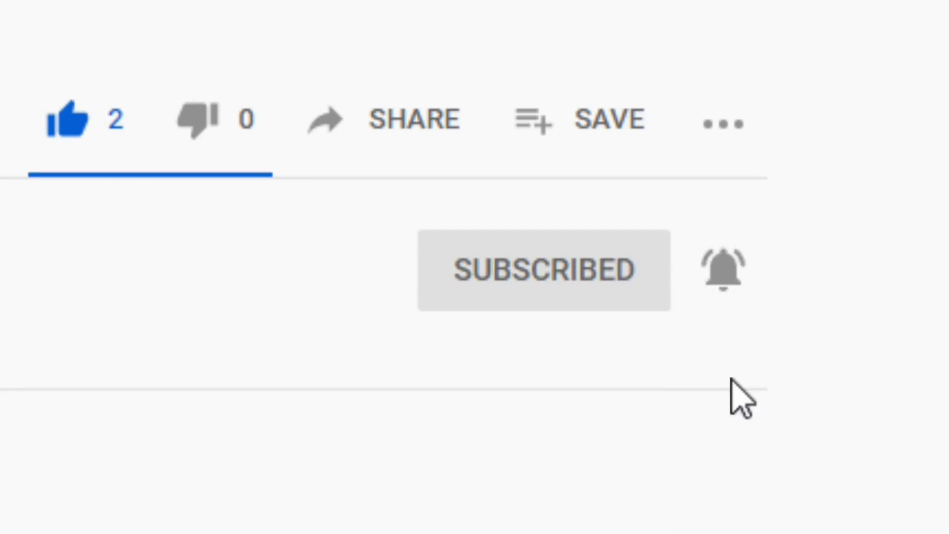